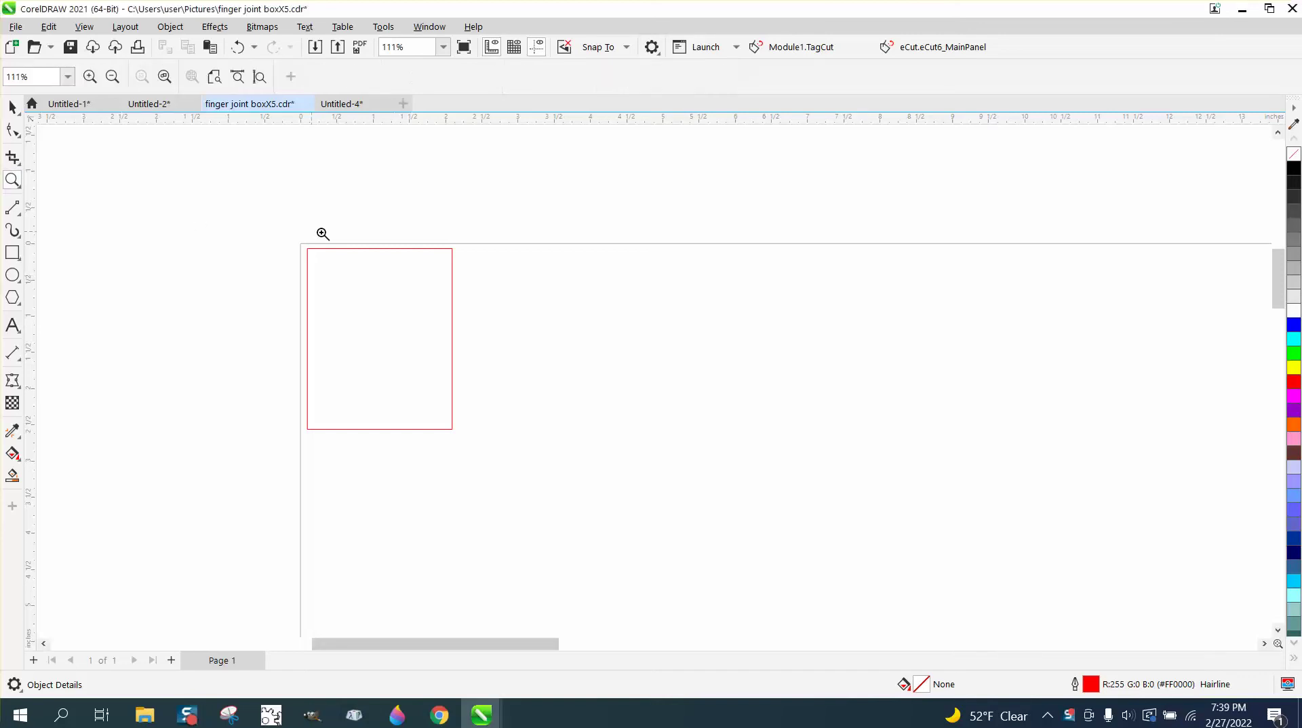
- Zoom in on the rectangle, check its size, and enter a nudge distance of 2 inches
left_click_drag(246, 215, 924, 514)
left_click(12, 107)
left_click(12, 107)
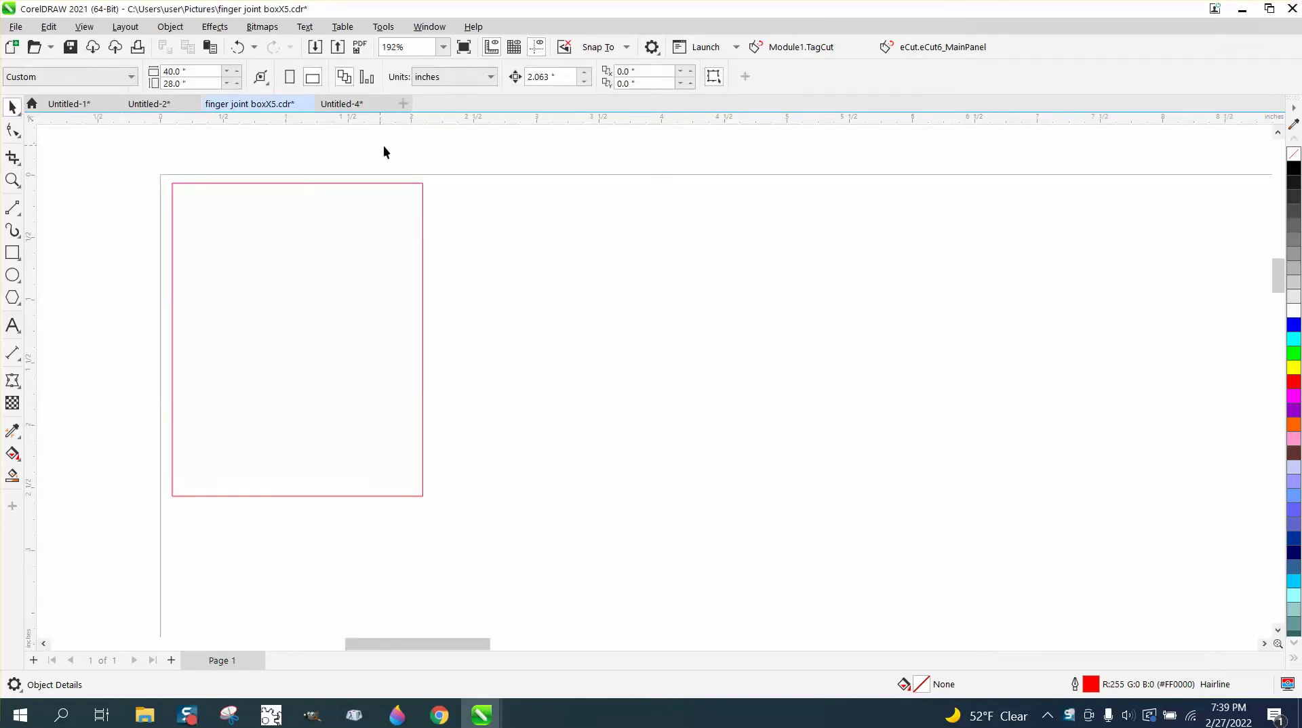
left_click(382, 184)
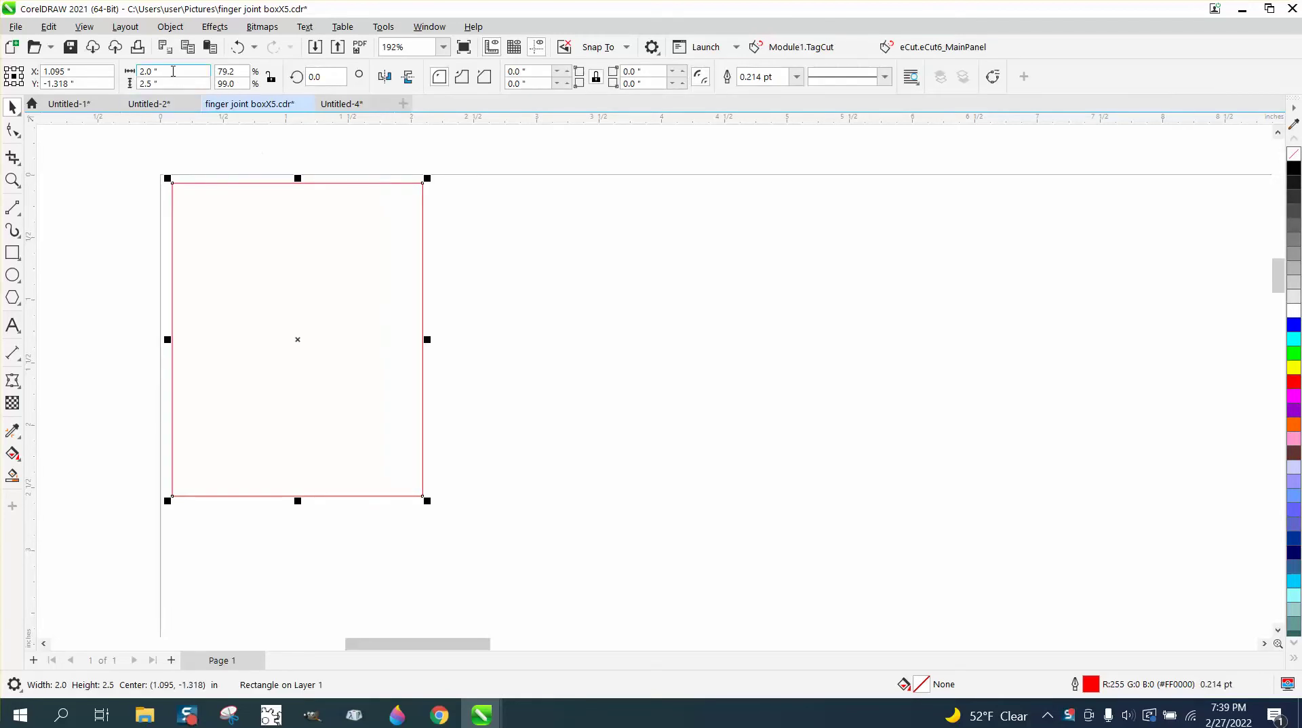
left_click(449, 152)
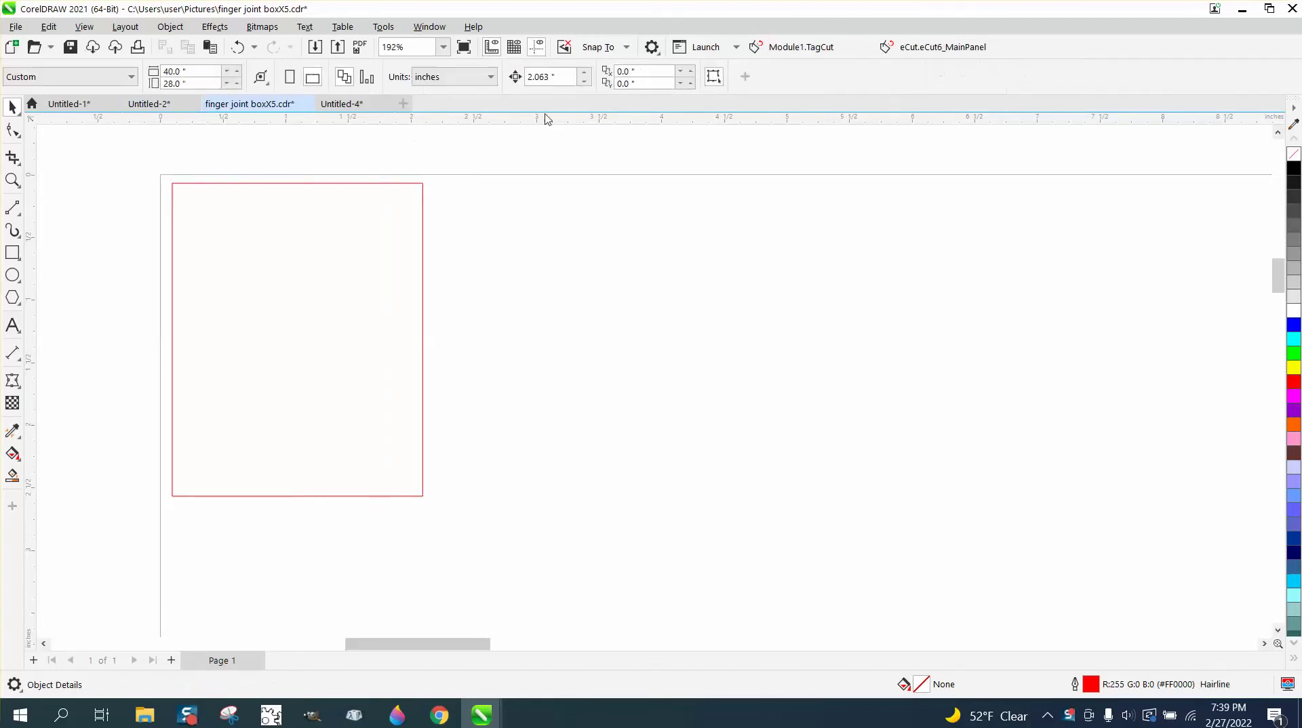
double_click(554, 77)
type("2")
- Duplicate the rectangle, nudge the copy 2 inches right, then delete the test copy
left_click(424, 239)
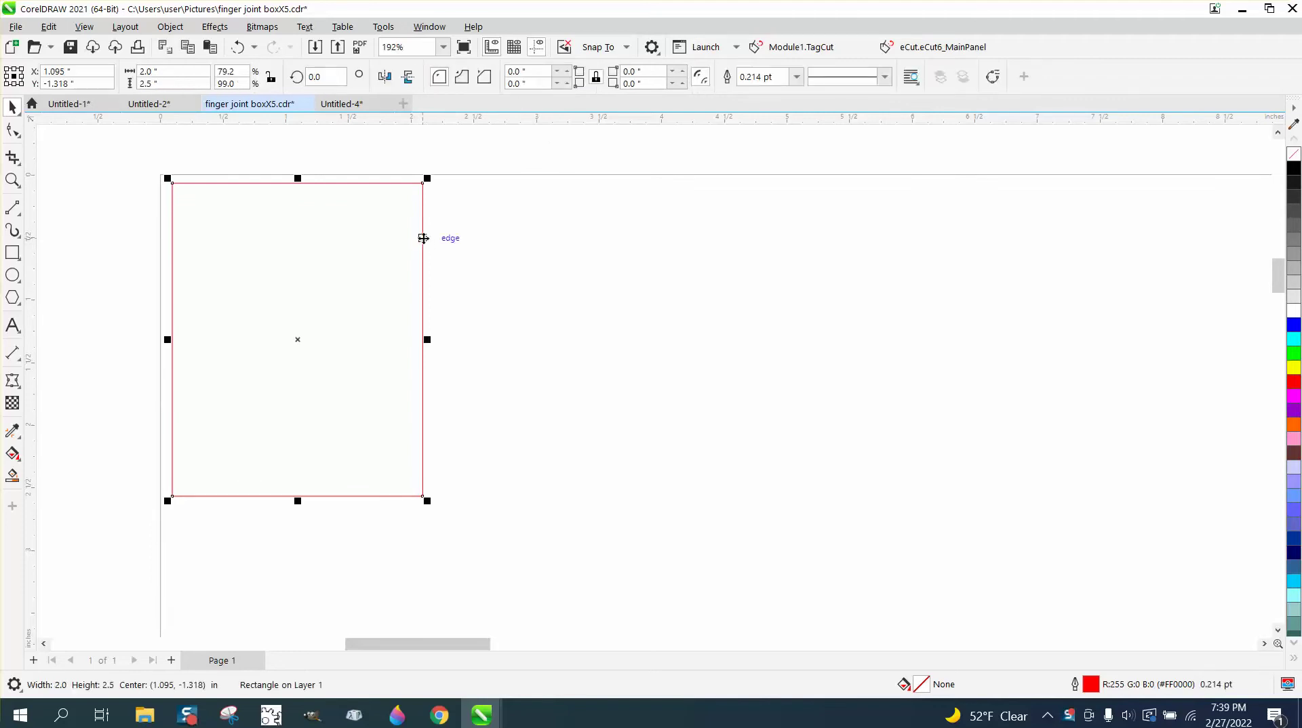
key("plus")
key("Right")
key("Delete")
- Enter 2+1/16 as the nudge distance so it reads 2.063 inches
left_click(423, 230)
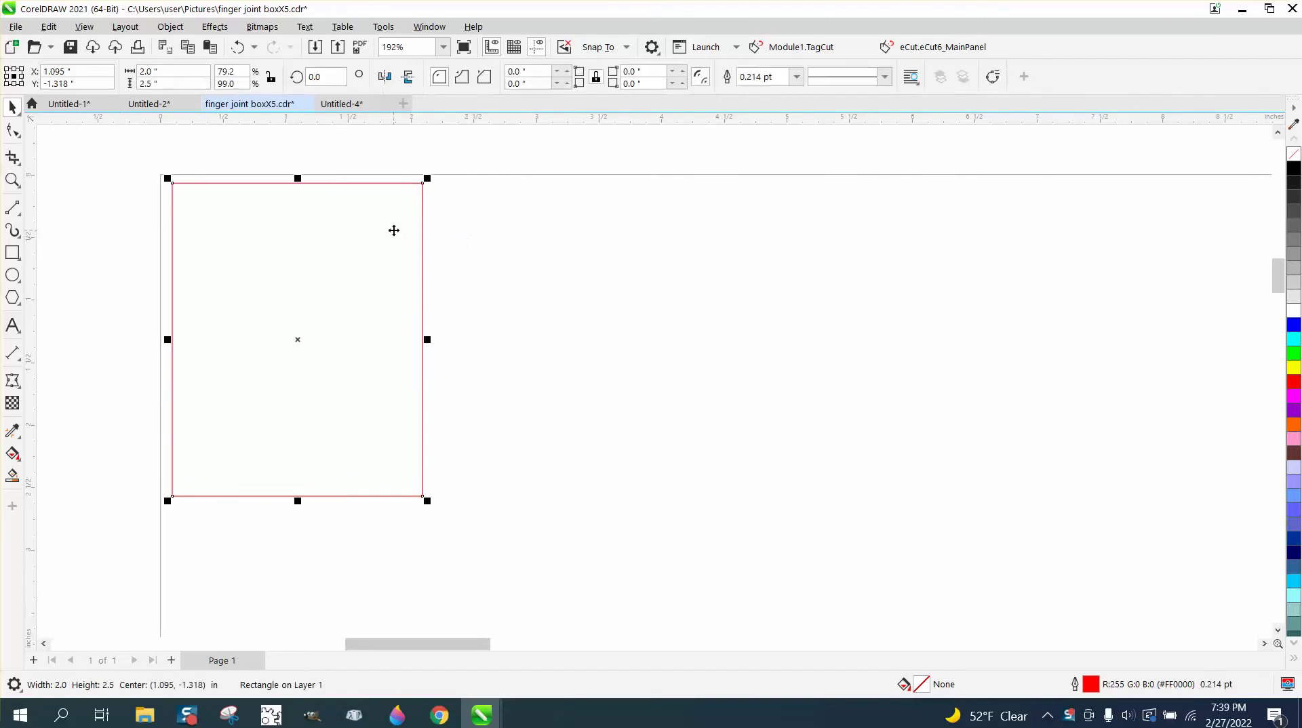
left_click(470, 156)
left_click(536, 77)
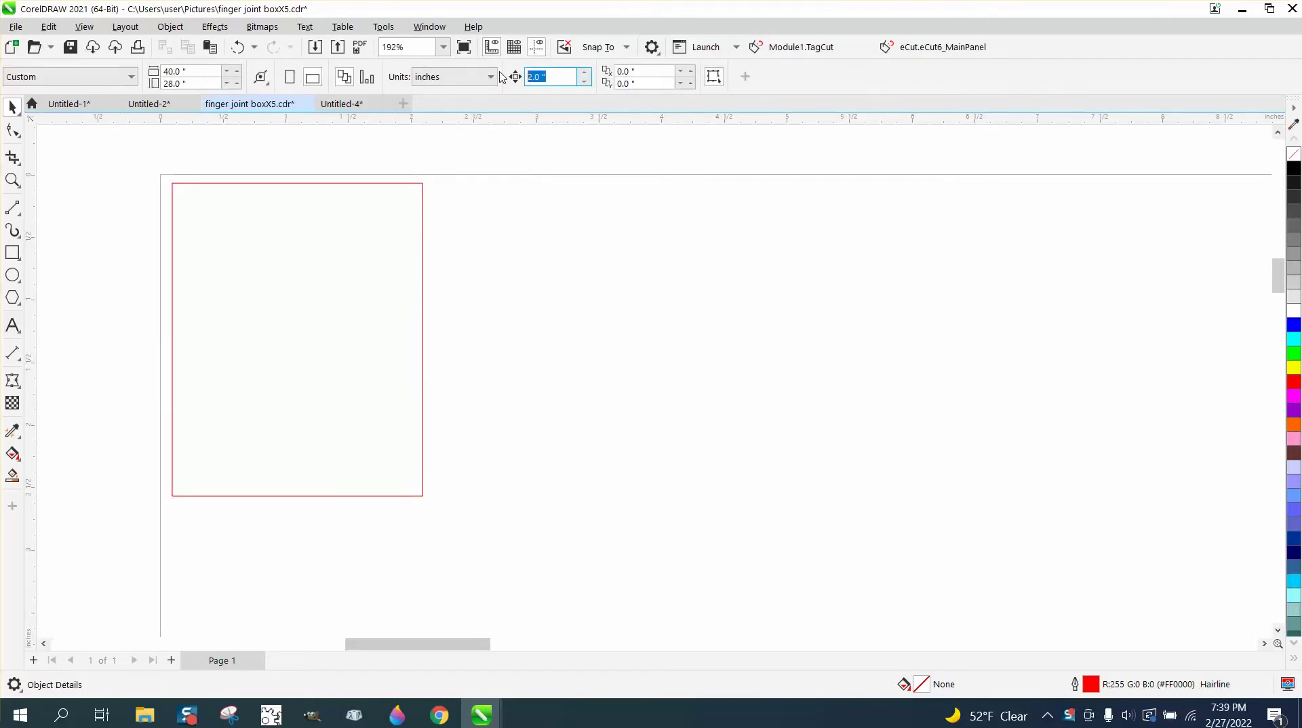
type("2+1/16")
key("Return")
- Duplicate the rectangle three times, nudging each copy 2.063 inches to the right
left_click(421, 198)
key("plus")
key("Right")
key("plus")
key("Right")
key("plus")
key("Right")
- Select the three right-hand copies and delete them
scroll(468, 217, "down", 1)
left_click_drag(431, 168, 1145, 515)
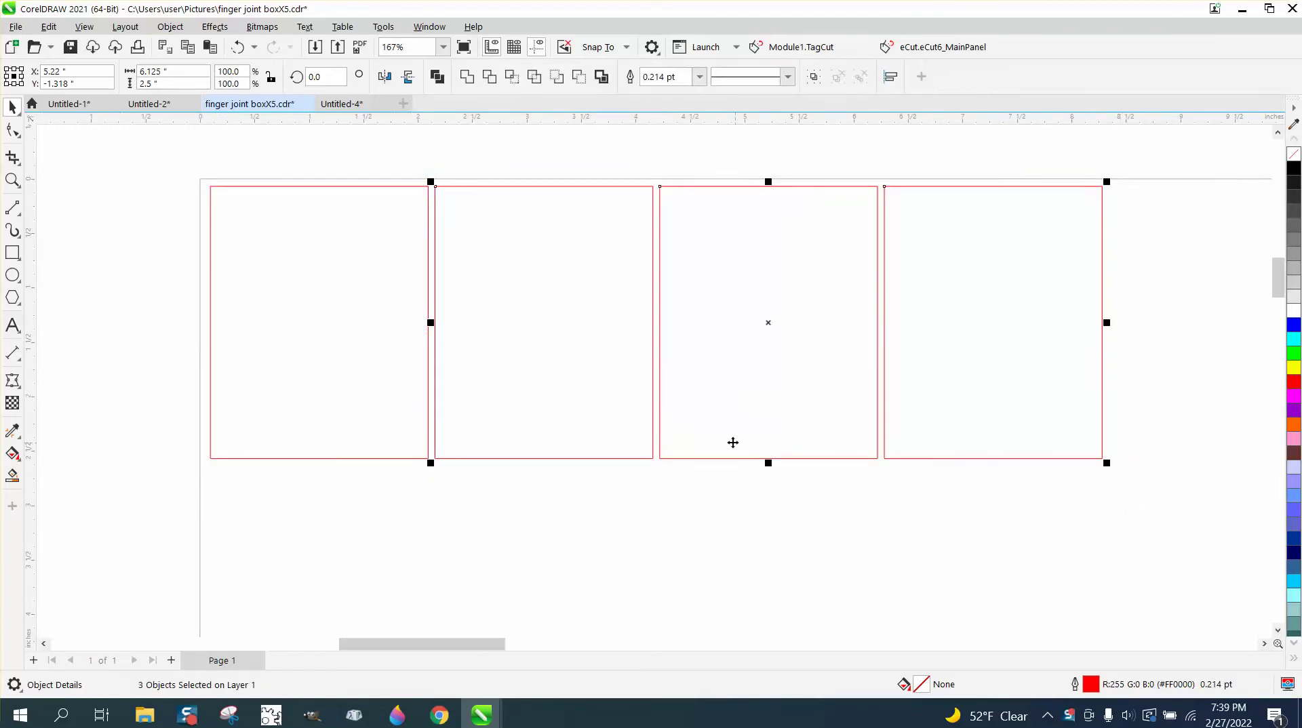
key("Delete")
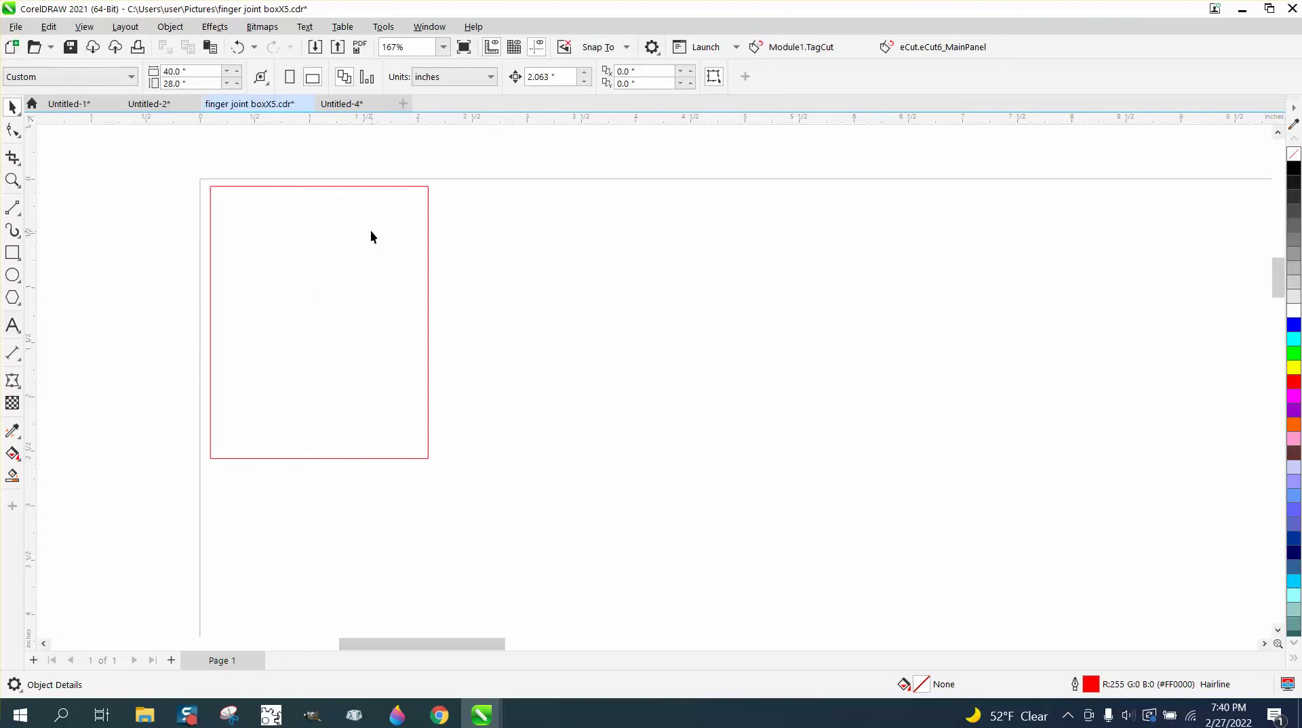
- Offset the rectangle by +2+1/16 in X, undo, and repeat to add three copies to the right
left_click(360, 265)
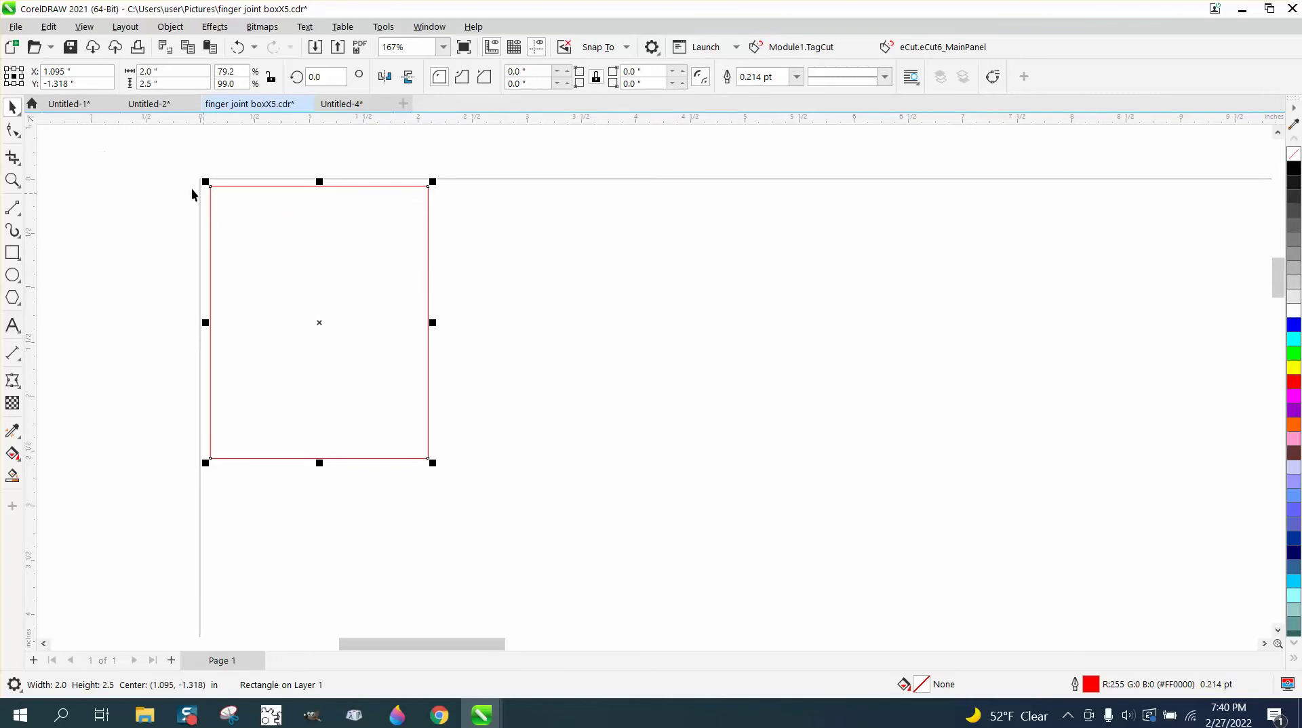
left_click(78, 72)
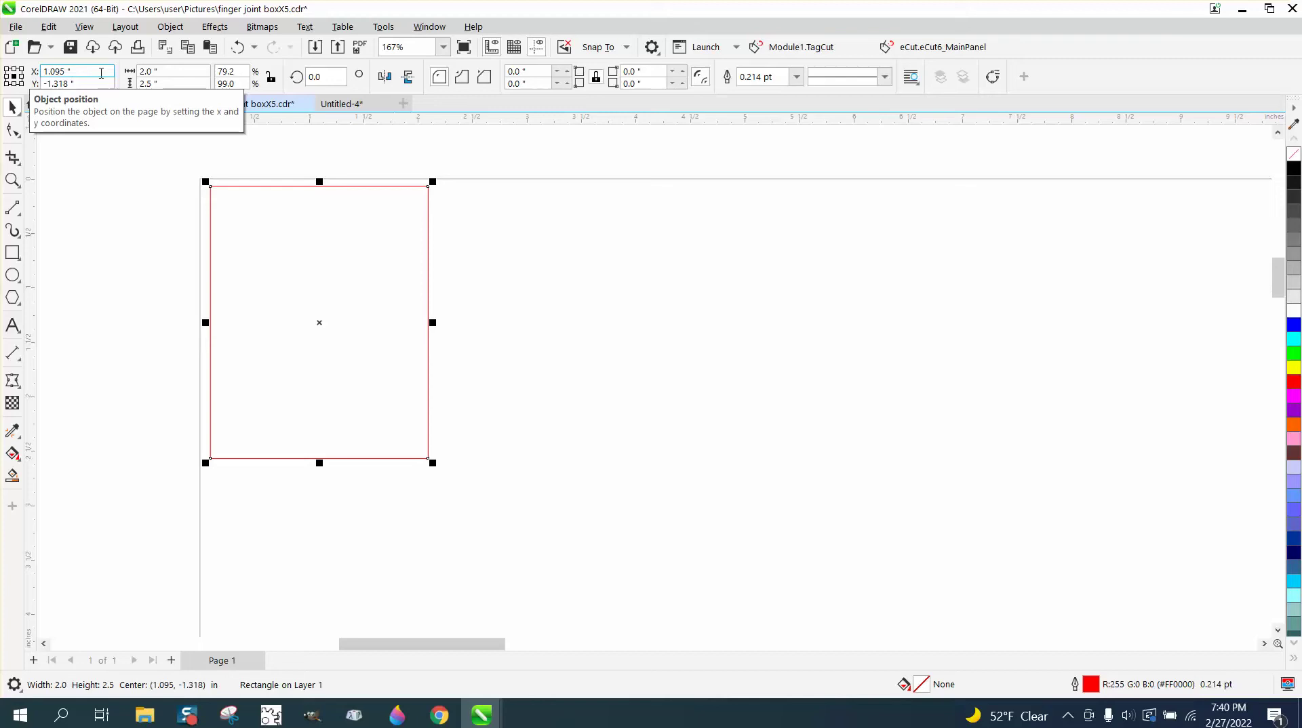
type("+2+1/16")
key("Return")
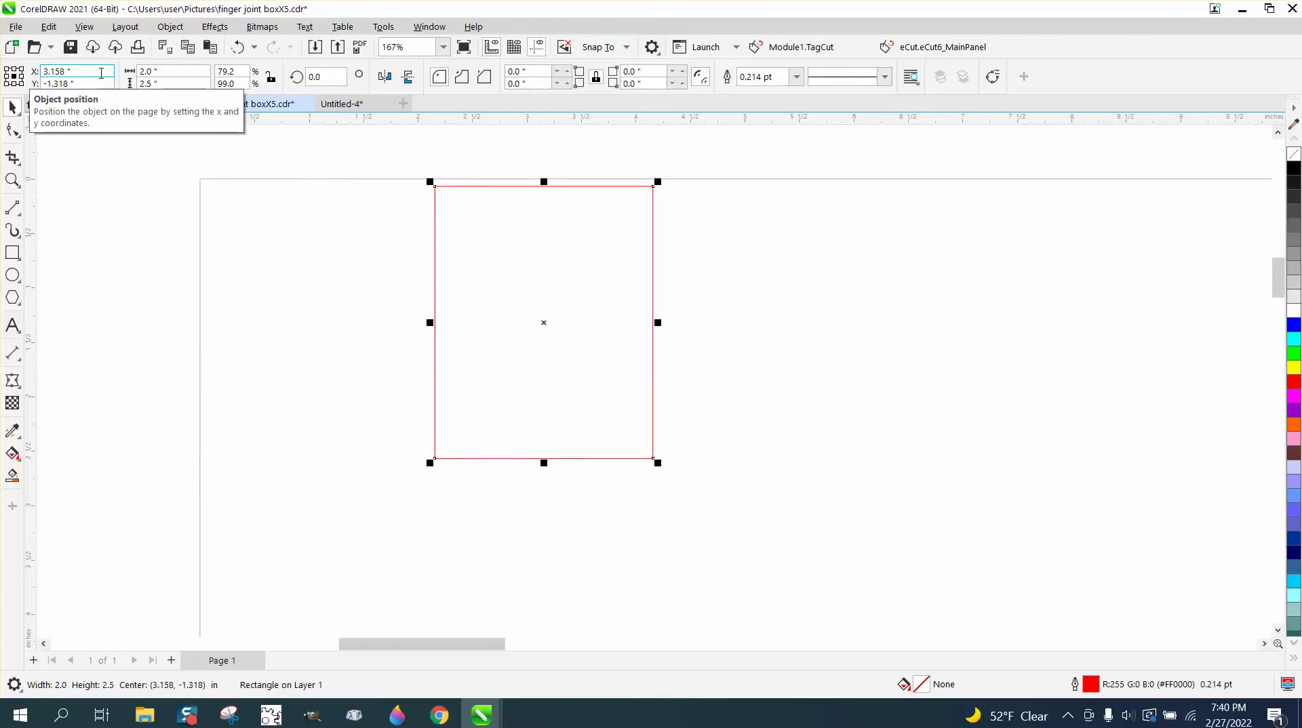
key("ctrl+z")
key("ctrl+shift+z")
key("ctrl+r")
key("ctrl+r")
scroll(149, 151, "down", 1)
- Select the four rectangles, try a .5+1/16 vertical offset, then undo the upward move
left_click_drag(148, 151, 985, 470)
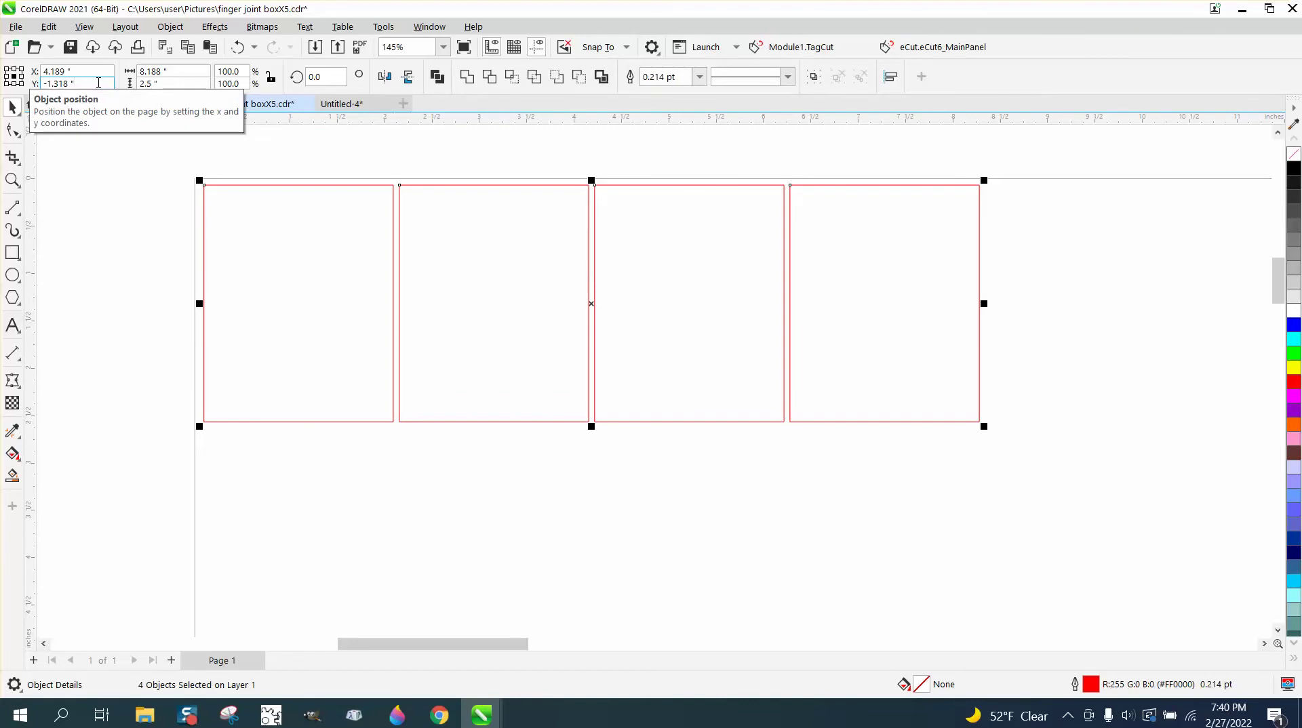
type(".5+1/16")
key("Return")
left_click(237, 47)
- Offset the row by -2.5-1/16 in Y, undo, and drag the row up near the page top
left_click(113, 83)
type("-2.5-1/16")
key("Return")
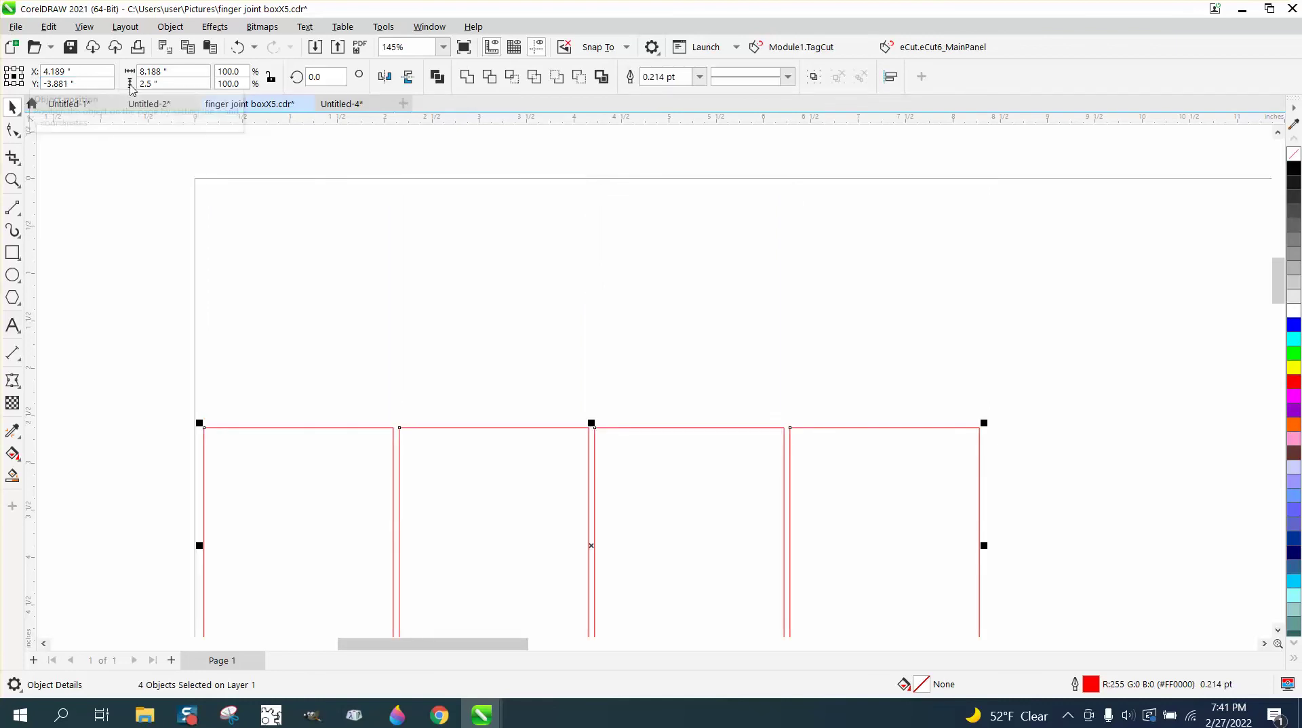
key("ctrl+z")
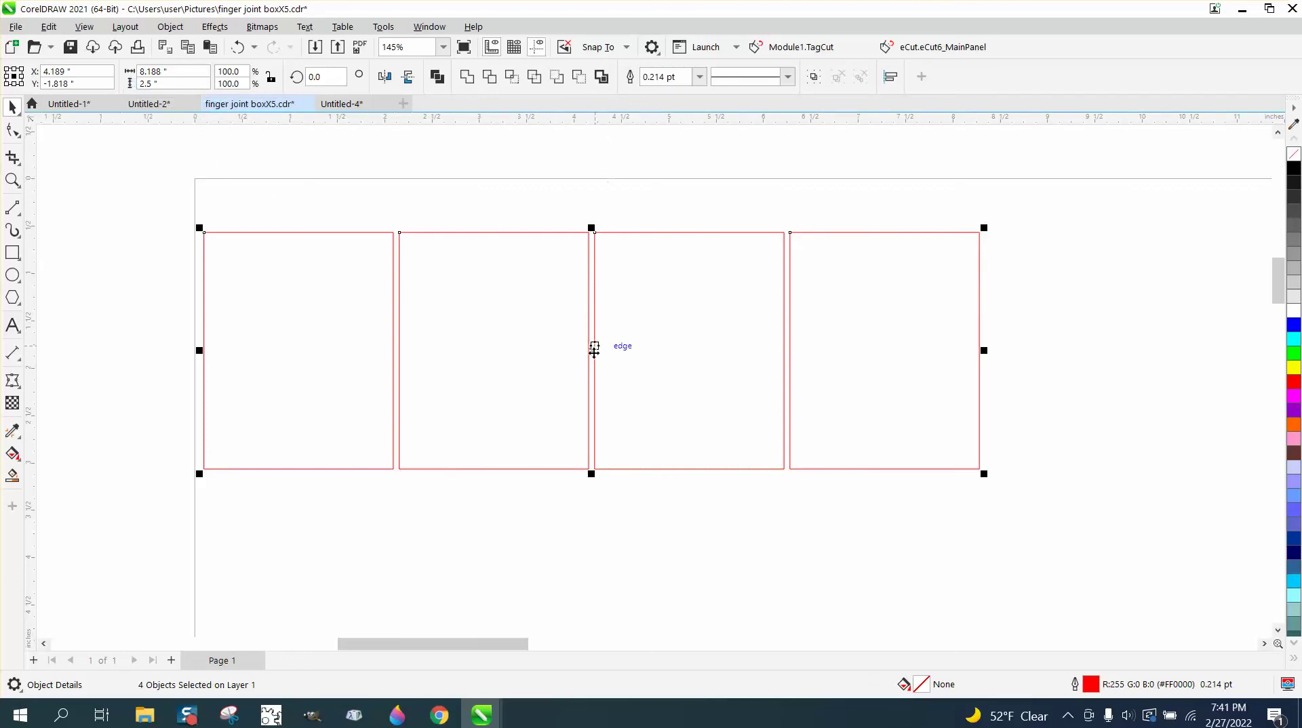
left_click_drag(592, 344, 594, 296)
left_click(479, 165)
- Reselect the row and enter -2.5-1063 in Y to place a second row below
left_click_drag(441, 303, 1100, 517)
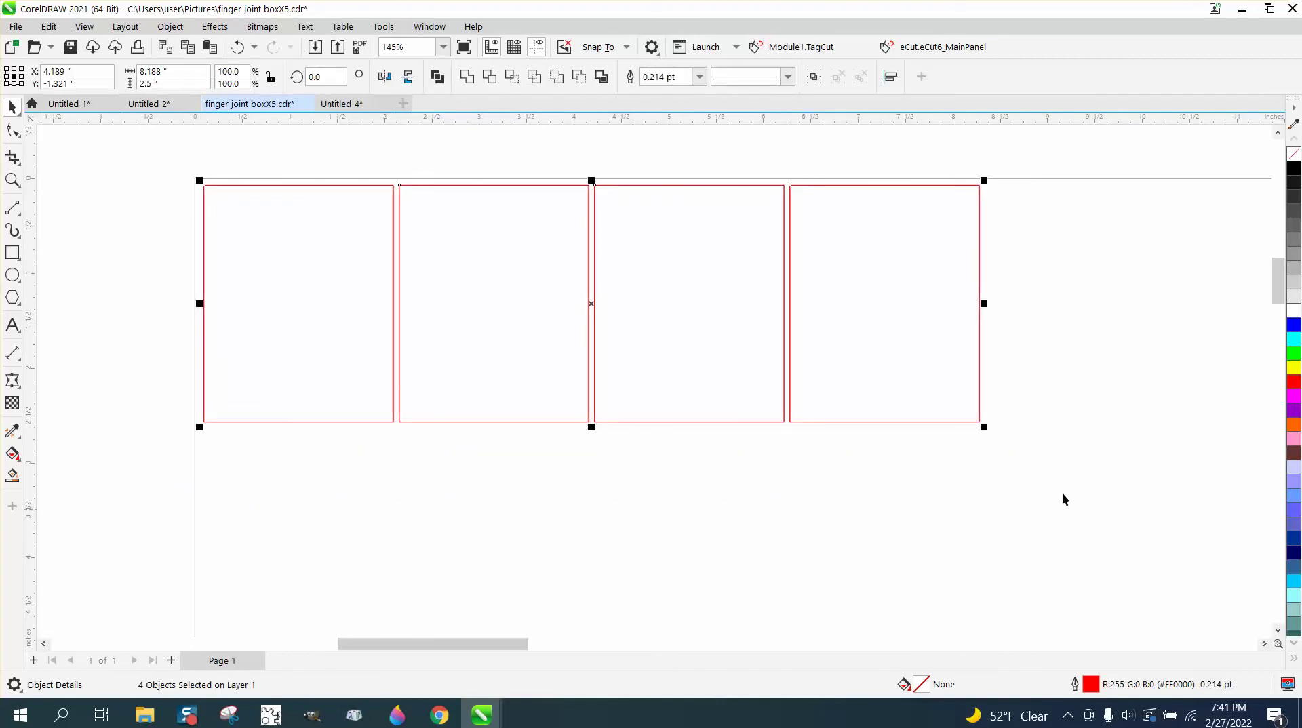
left_click(96, 81)
type("-2.5-1")
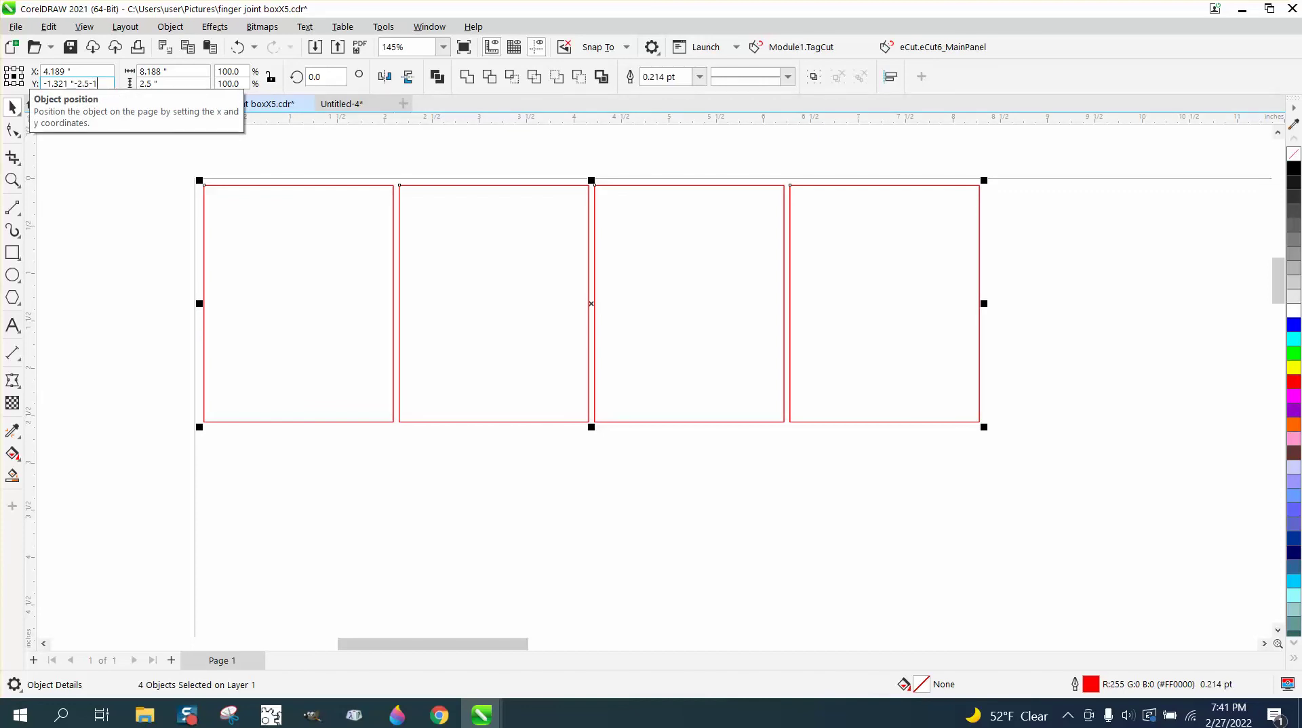
type("063")
key("Return")
scroll(526, 433, "down", 1)
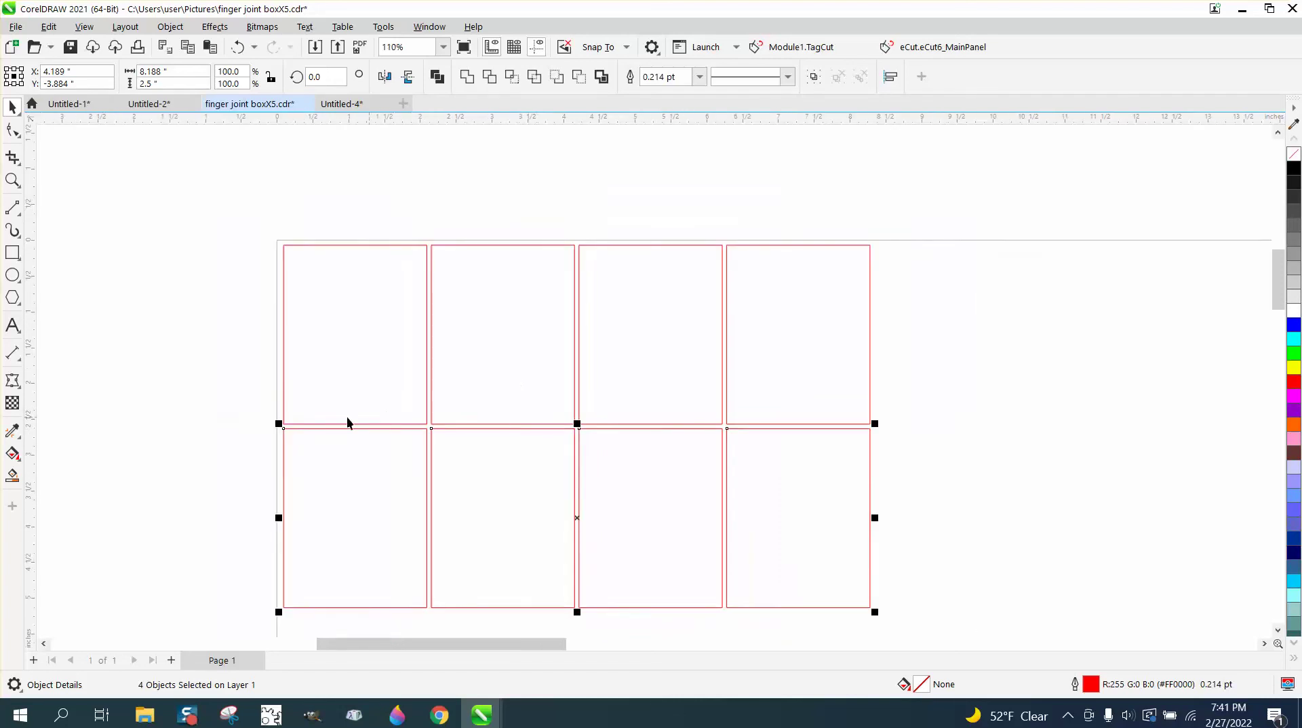
- Delete the bottom row of rectangles, leaving the top row
left_click(179, 169)
left_click_drag(372, 506, 913, 624)
key("Delete")
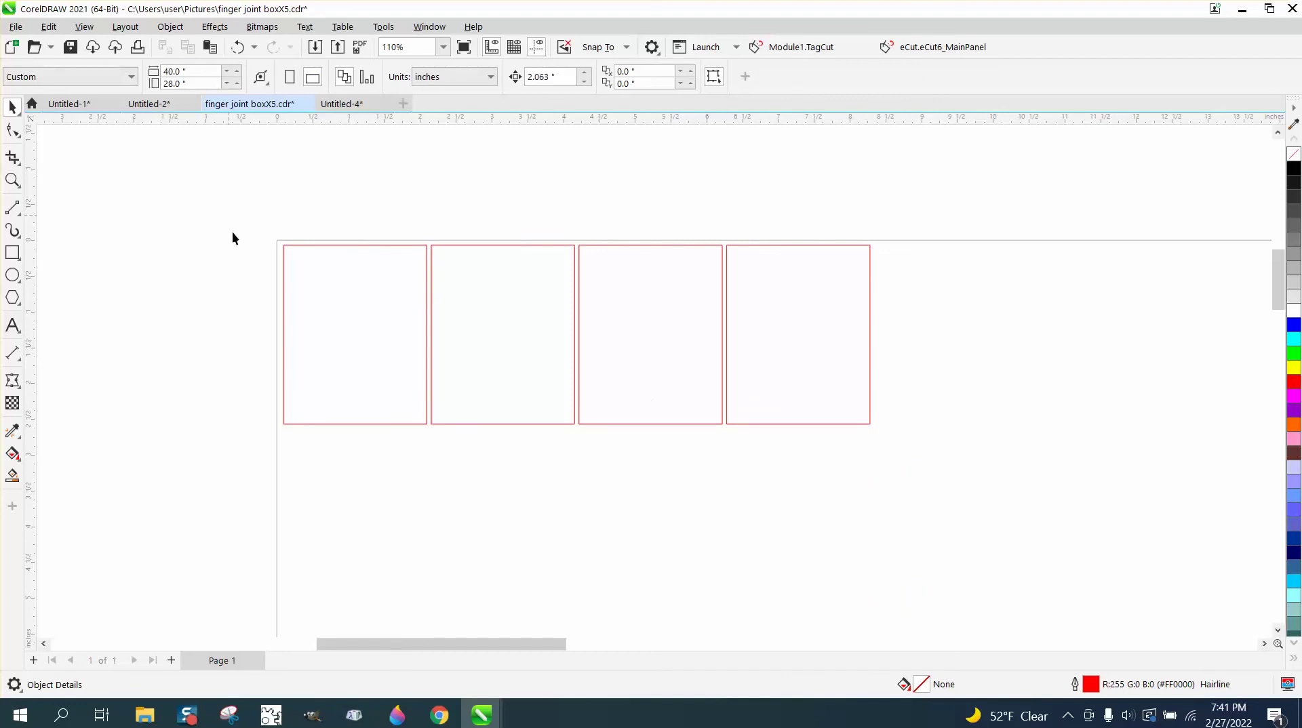
left_click_drag(1087, 568, 1089, 569)
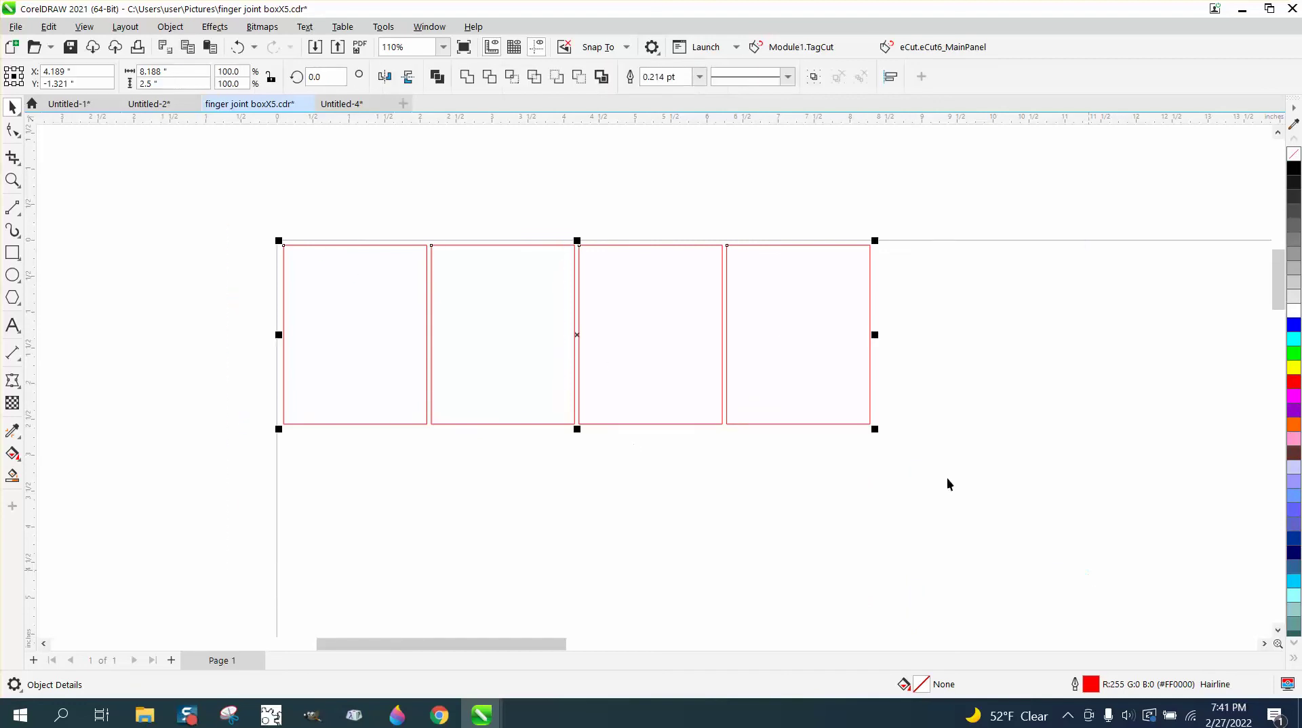
left_click(624, 199)
- Set the nudge distance to 2.5+1/16 (2.563 inches)
left_click(542, 76)
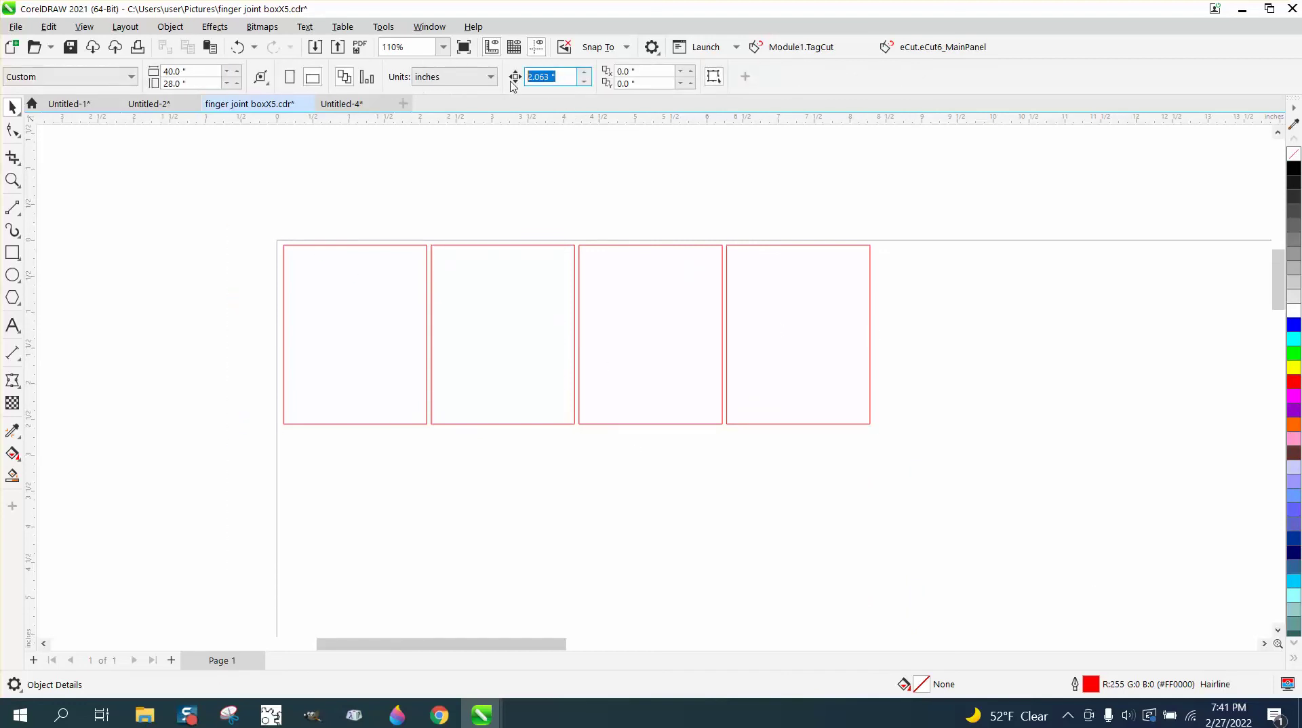
type("2.5")
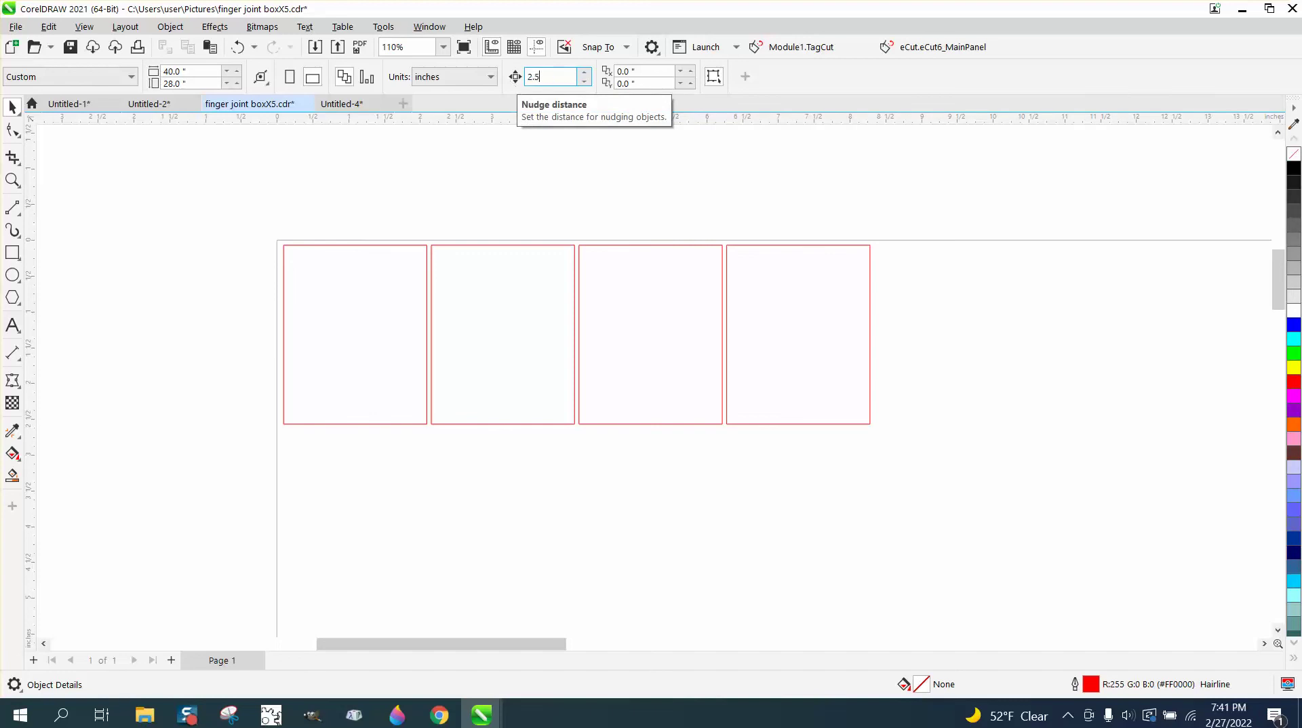
type("+1/16")
key("Return")
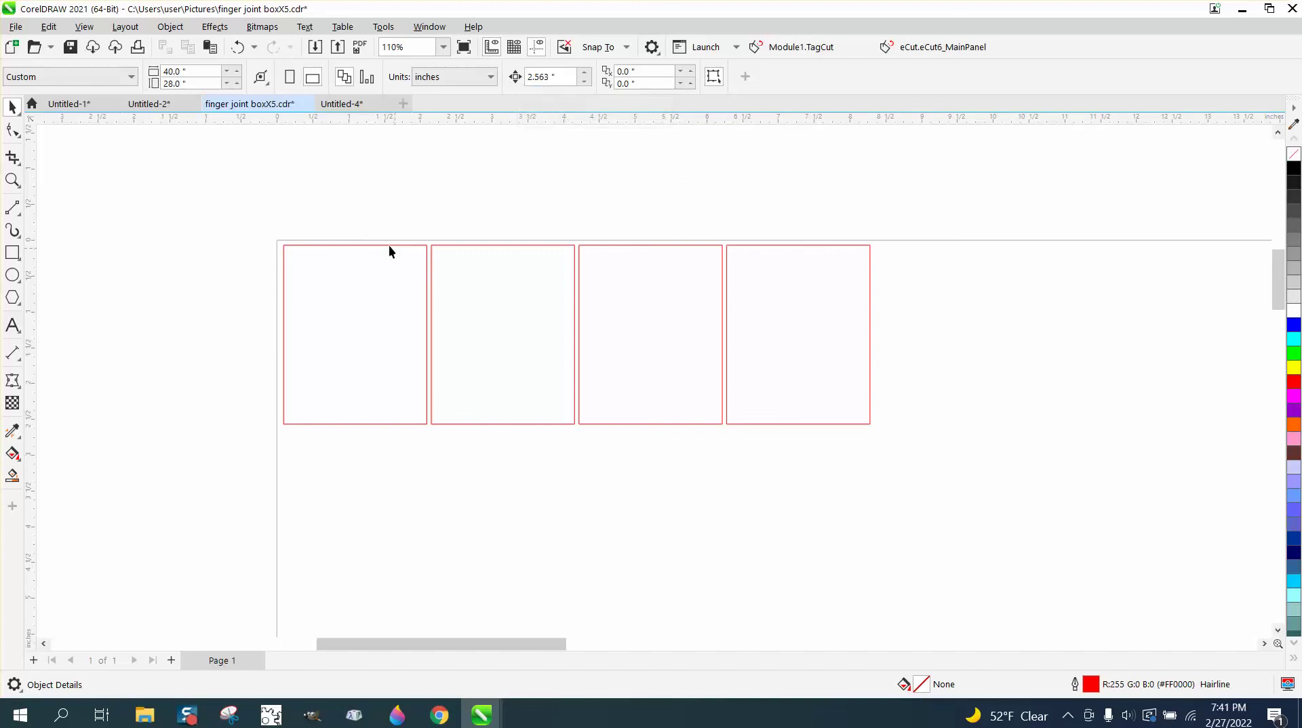
- Duplicate the top row and nudge the copy down 2.563 inches
left_click_drag(915, 441, 1080, 497)
key("KP_Add")
key("Down")
scroll(723, 210, "down", 1)
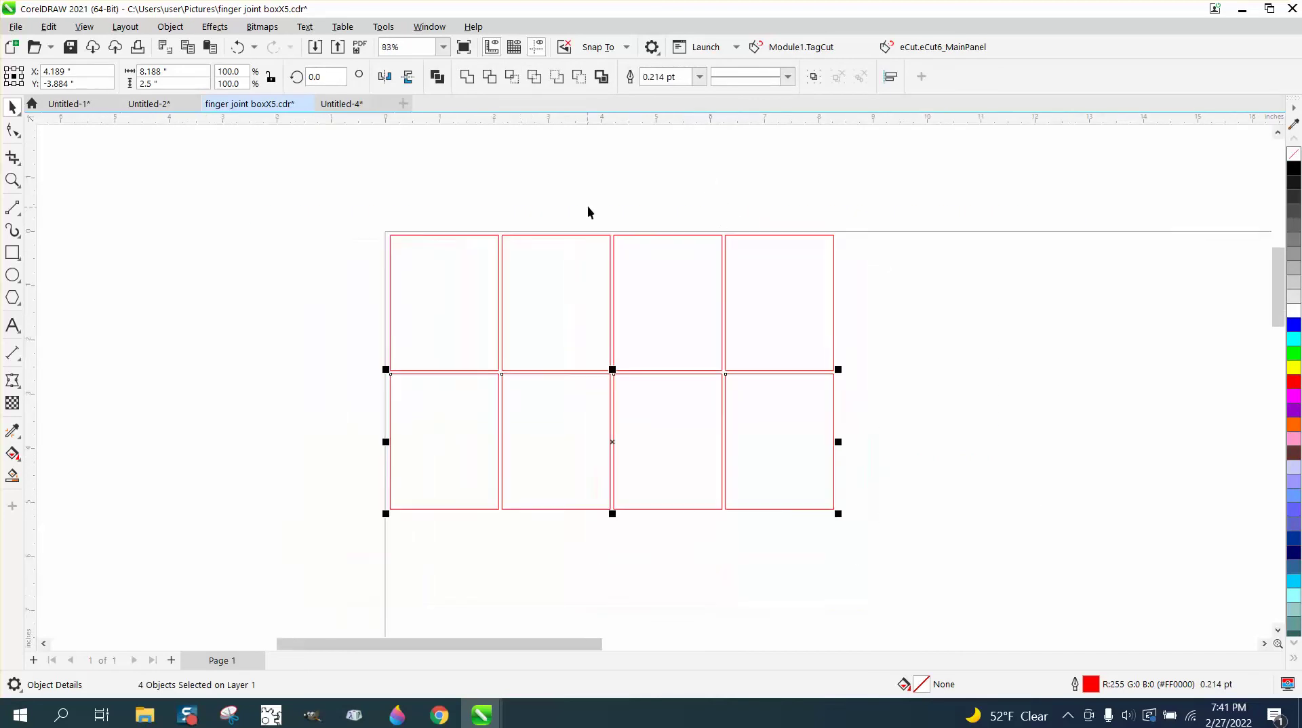
left_click(612, 175)
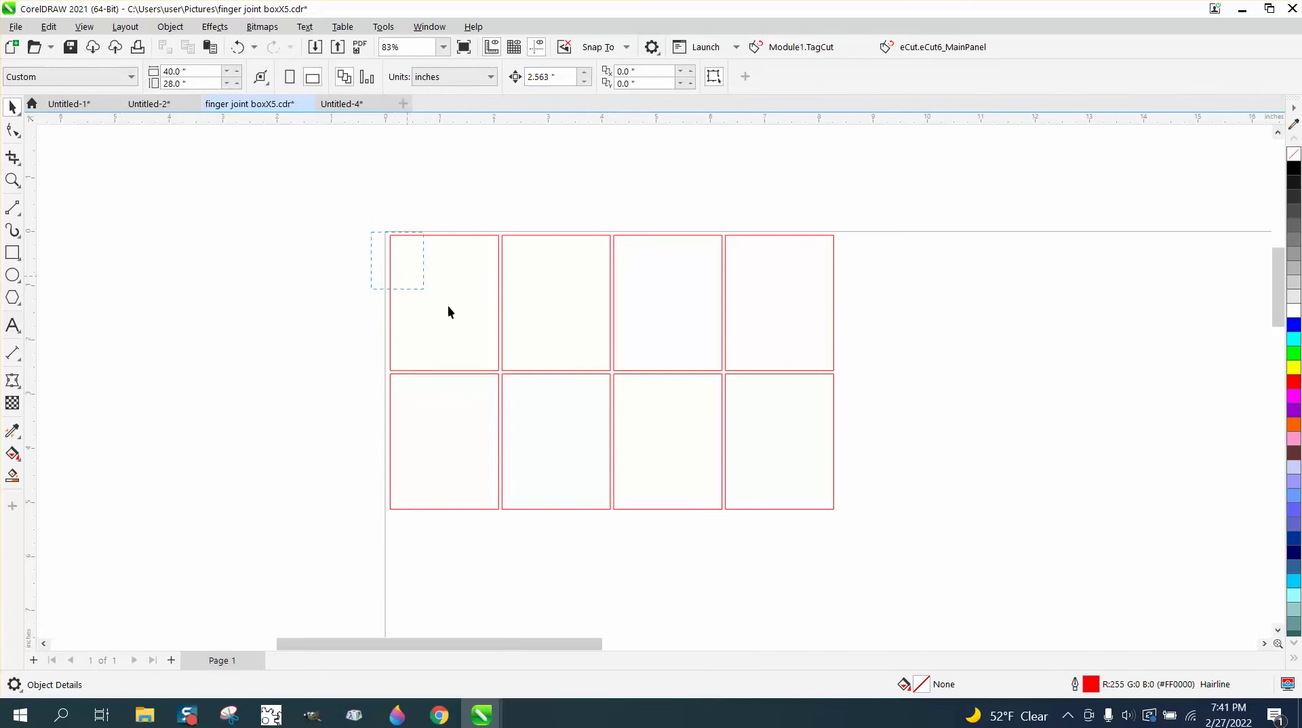
left_click_drag(447, 312, 508, 379)
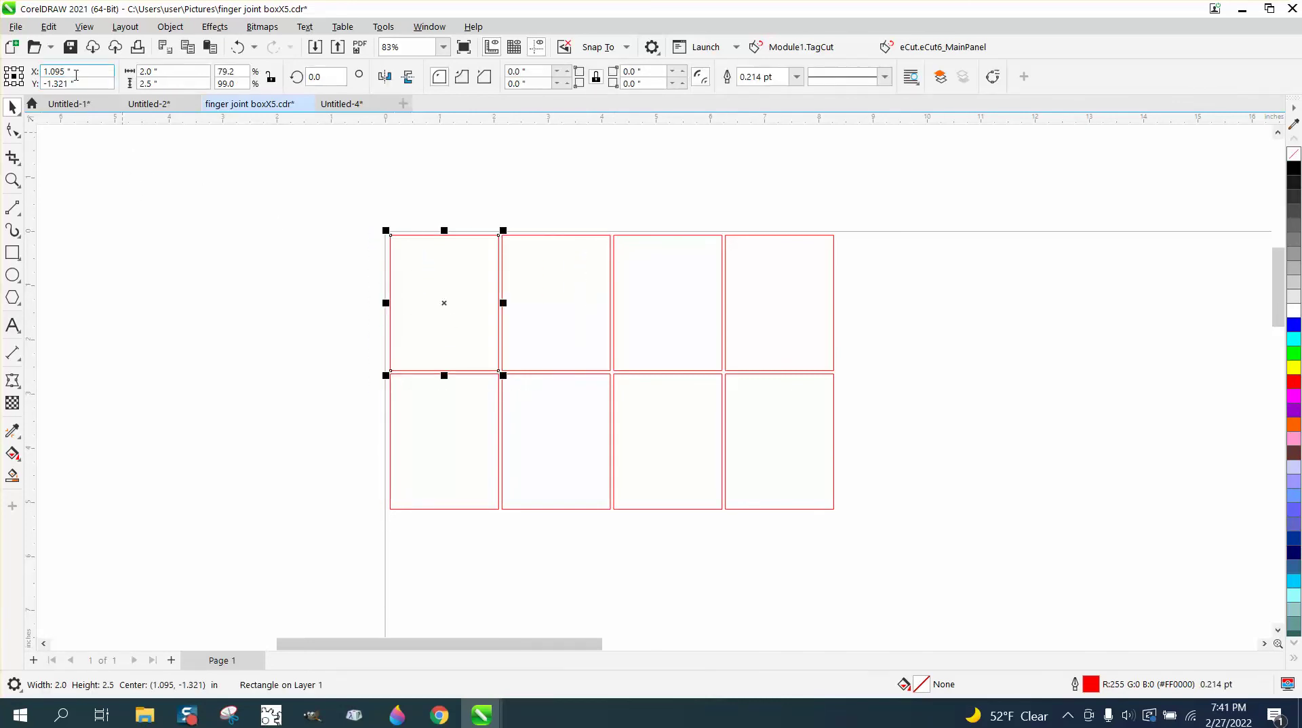
left_click(67, 84)
left_click_drag(30, 119, 384, 230)
left_click(12, 180)
scroll(929, 576, "down", 1)
scroll(348, 435, "up", 1)
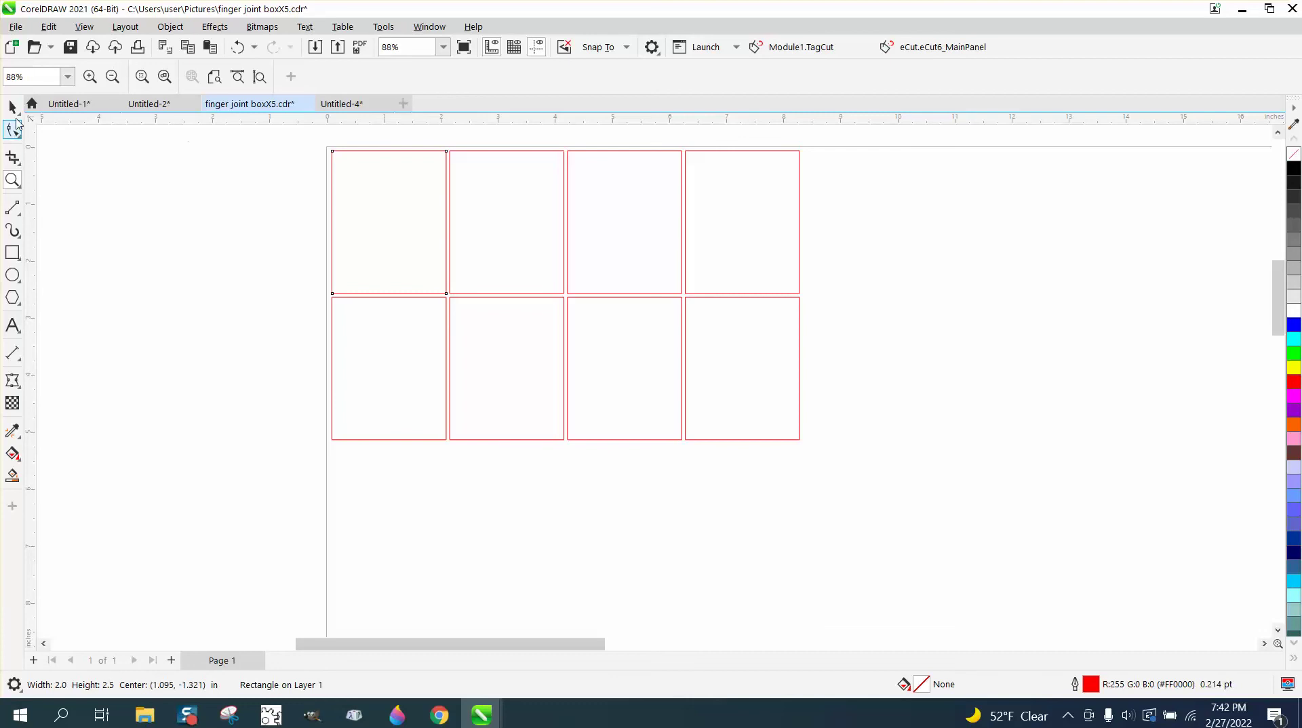
scroll(342, 193, "down", 2)
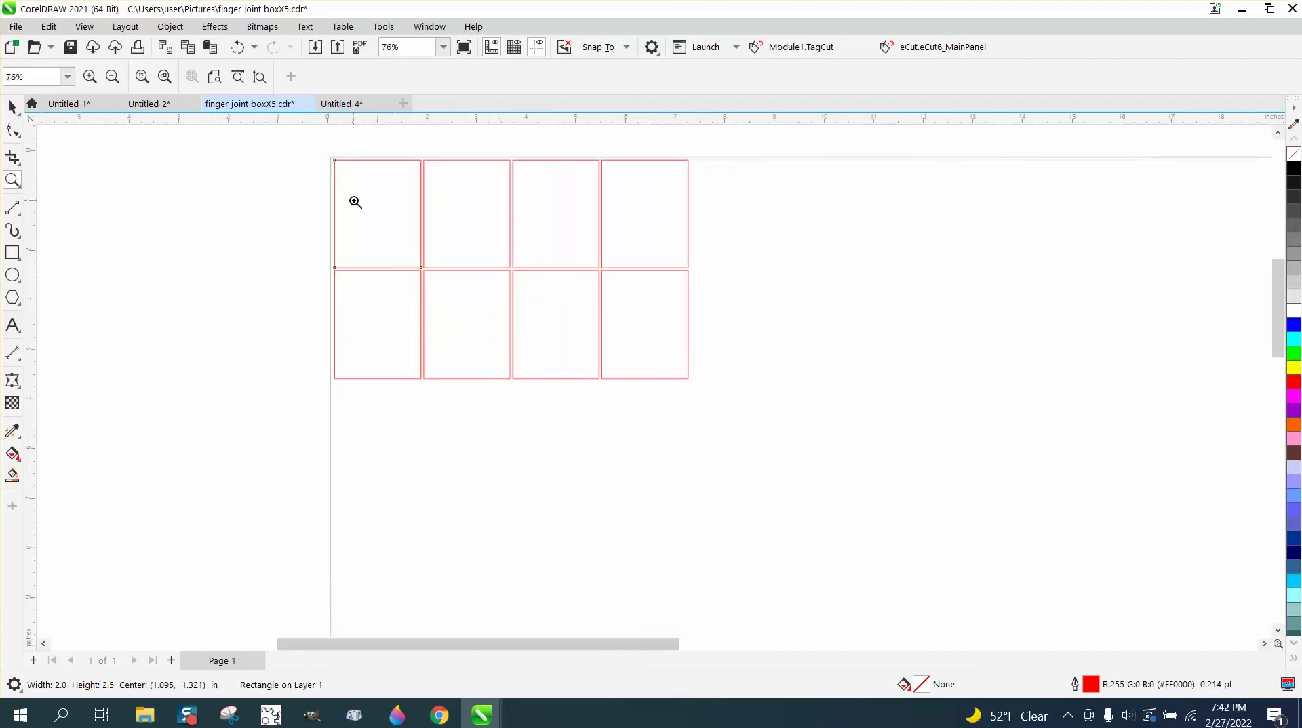
scroll(355, 202, "down", 5)
left_click_drag(335, 153, 613, 341)
left_click(12, 107)
left_click(242, 205)
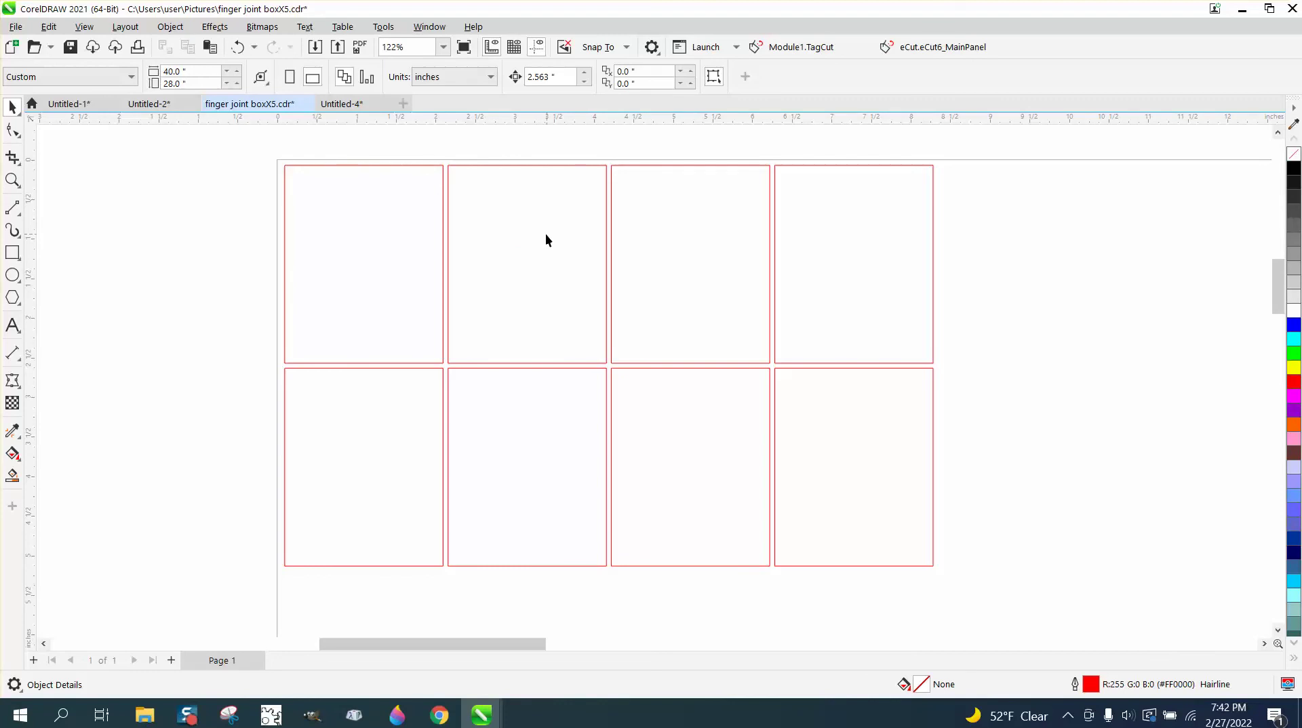